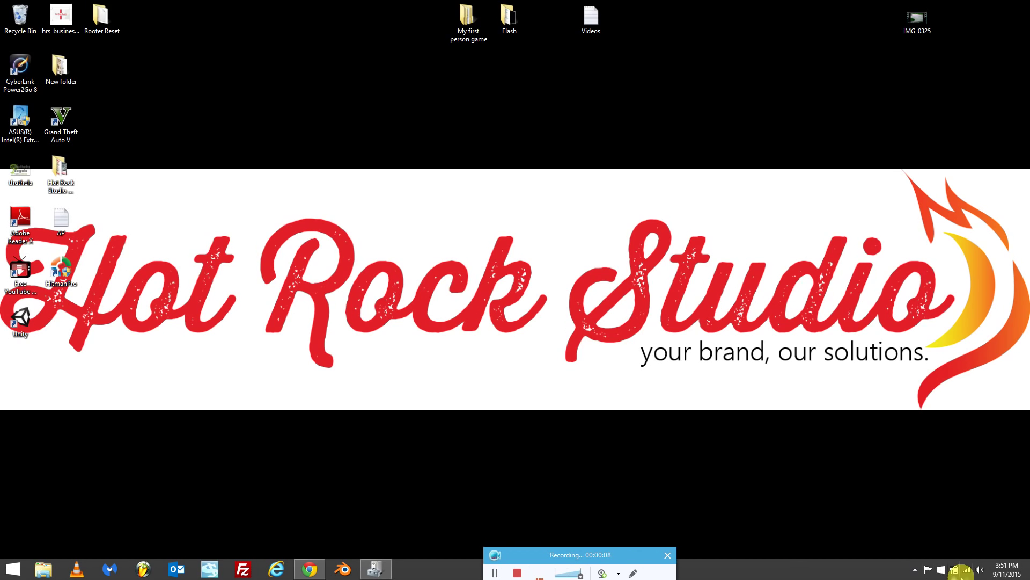
Get ready to open the Start menu from the Windows 8.1 taskbar
{"action": "mouse_move", "coordinate": [954, 574]}
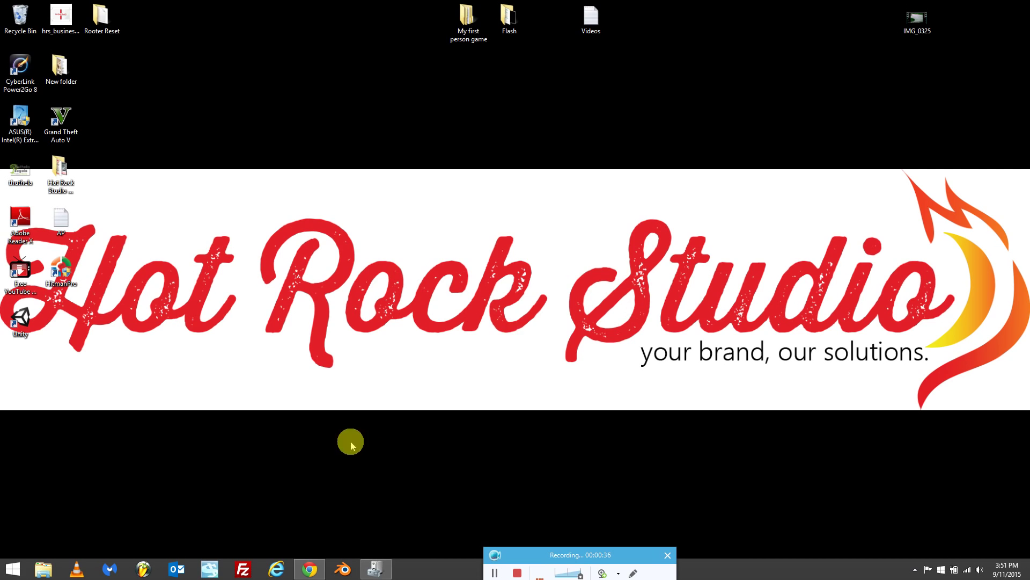
Open Device Manager from Start > Control Panel and expand the Batteries category
{"action": "left_click", "coordinate": [9, 570]}
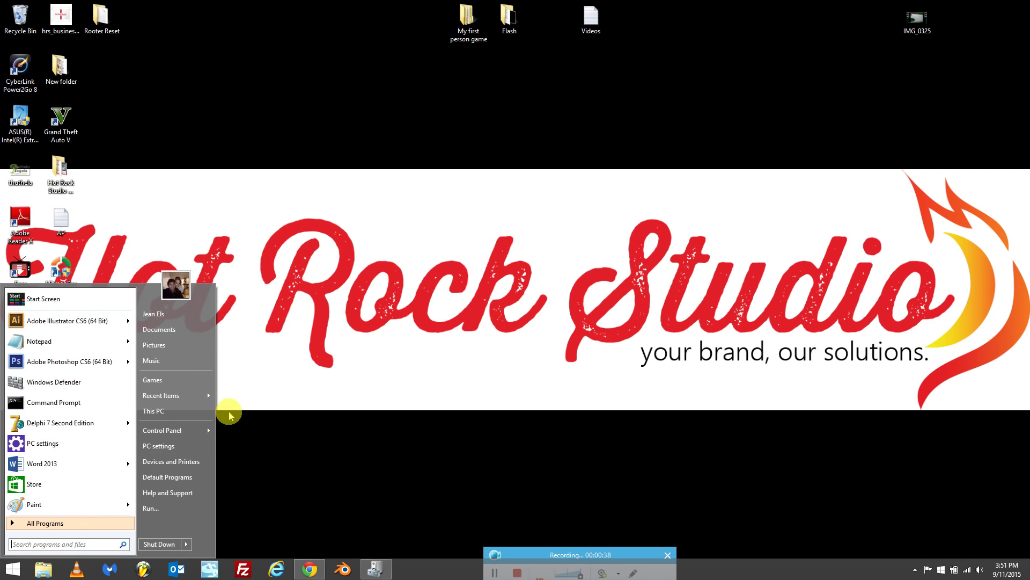
{"action": "mouse_move", "coordinate": [211, 430]}
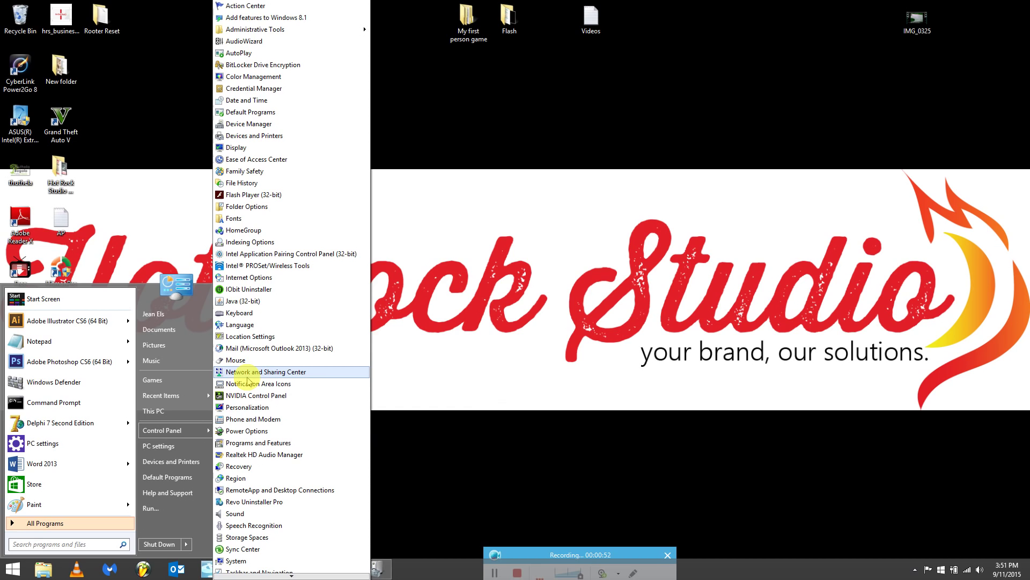
{"action": "left_click", "coordinate": [254, 126]}
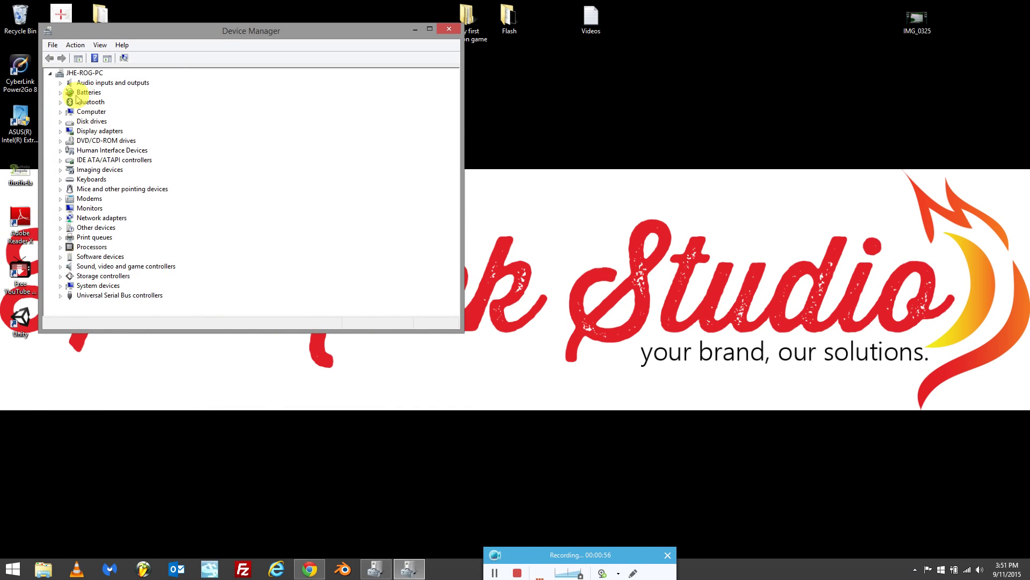
{"action": "left_click", "coordinate": [60, 93]}
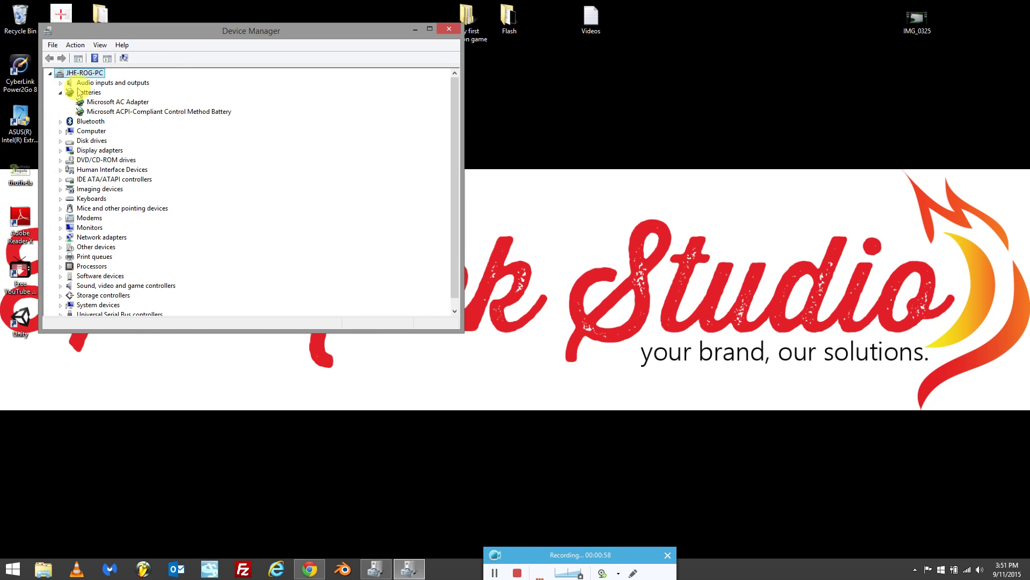
View the context menus of the ACPI-Compliant Control Method Battery and Microsoft AC Adapter, then dismiss them
{"action": "left_click", "coordinate": [124, 112]}
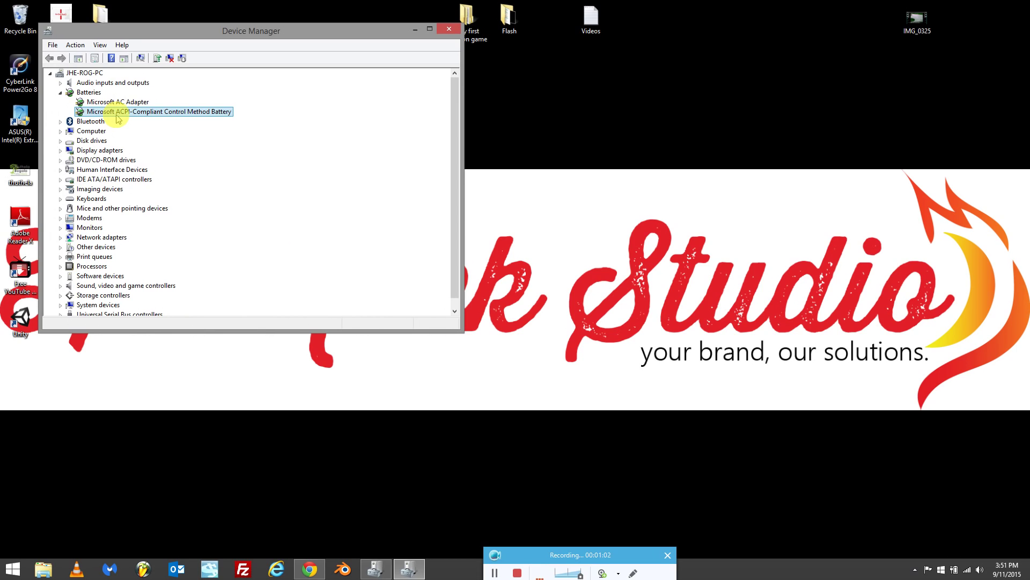
{"action": "right_click", "coordinate": [118, 118]}
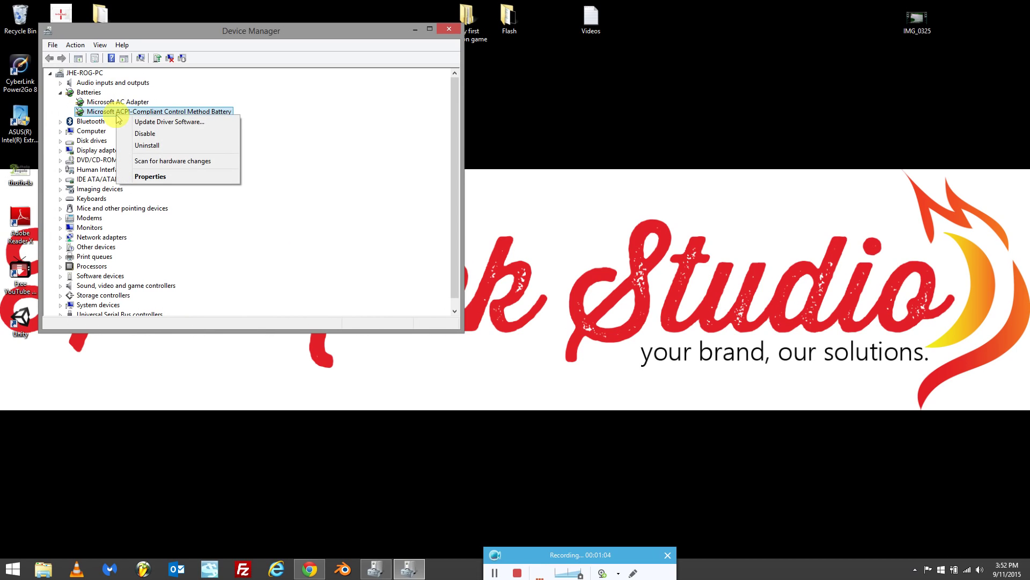
{"action": "left_click", "coordinate": [339, 170]}
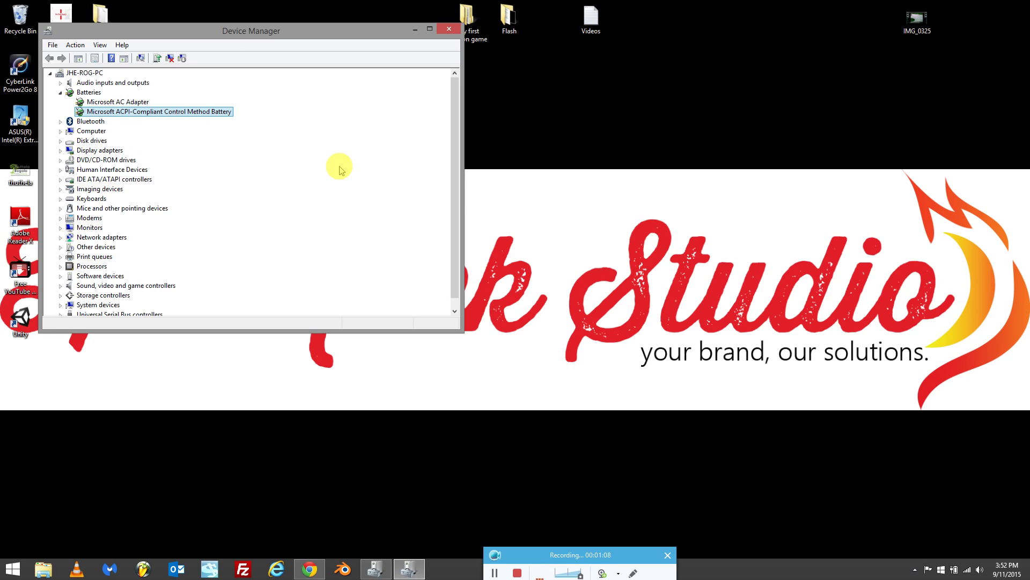
{"action": "right_click", "coordinate": [133, 110]}
{"action": "left_click", "coordinate": [128, 102]}
{"action": "right_click", "coordinate": [128, 101]}
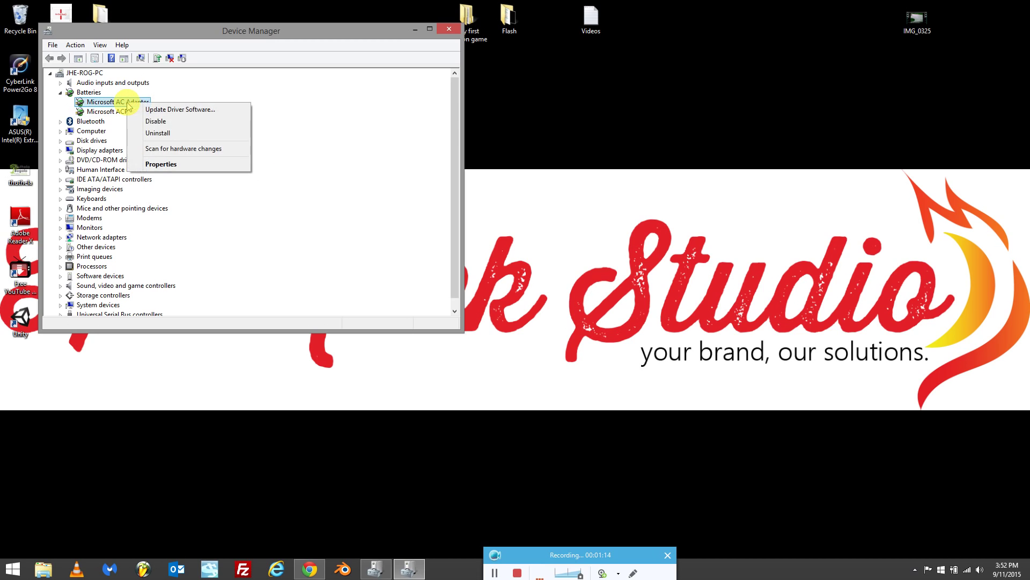
{"action": "left_click", "coordinate": [345, 134]}
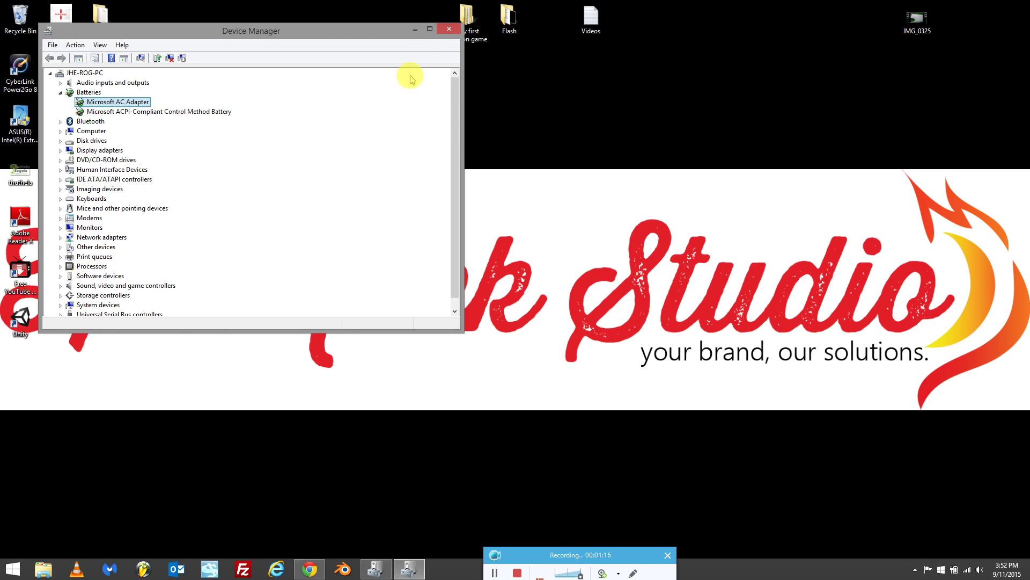
Minimize the Device Manager window to show the Windows 8.1 desktop
{"action": "left_click", "coordinate": [414, 28]}
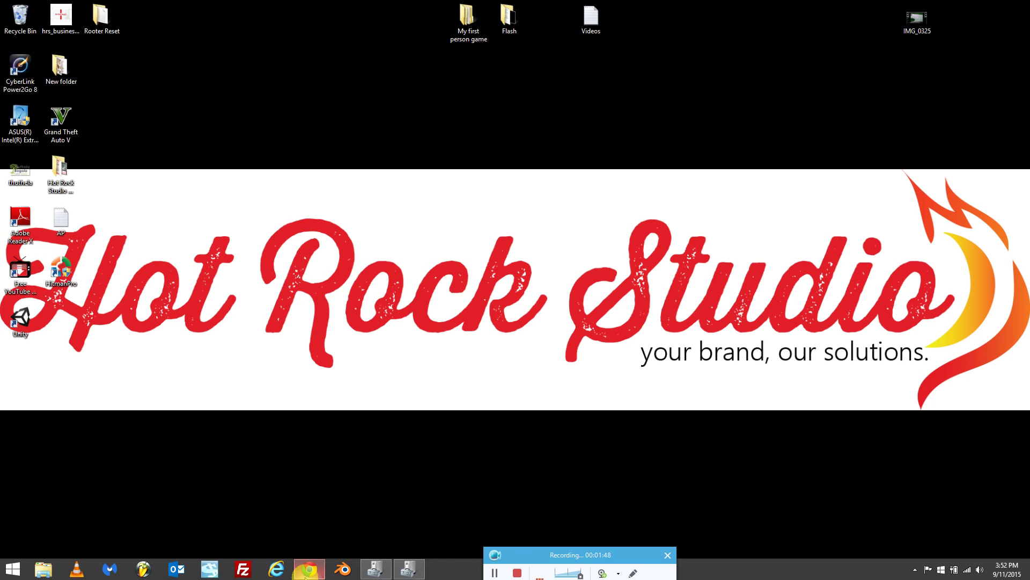
{"action": "mouse_move", "coordinate": [308, 575]}
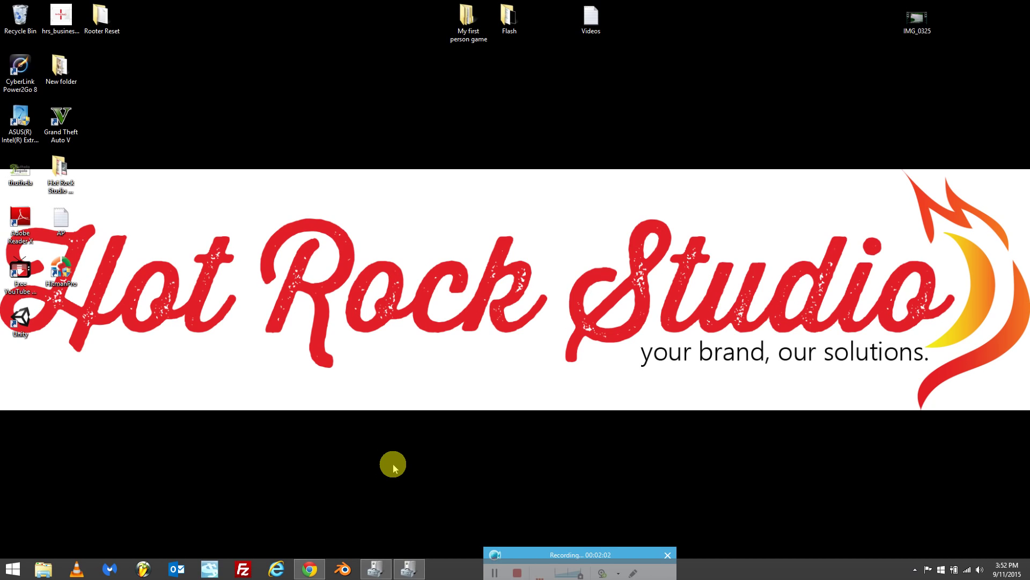
Switch back to Chrome and scroll through the batcmd.com CmBatt service page
{"action": "left_click", "coordinate": [313, 569]}
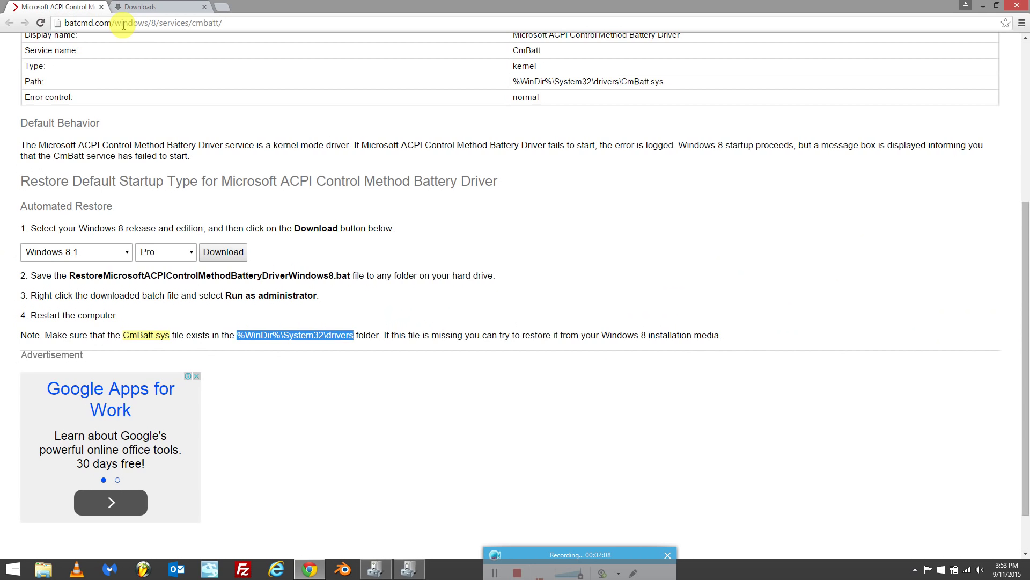
{"action": "scroll", "coordinate": [139, 54], "scroll_direction": "up", "scroll_amount": 7}
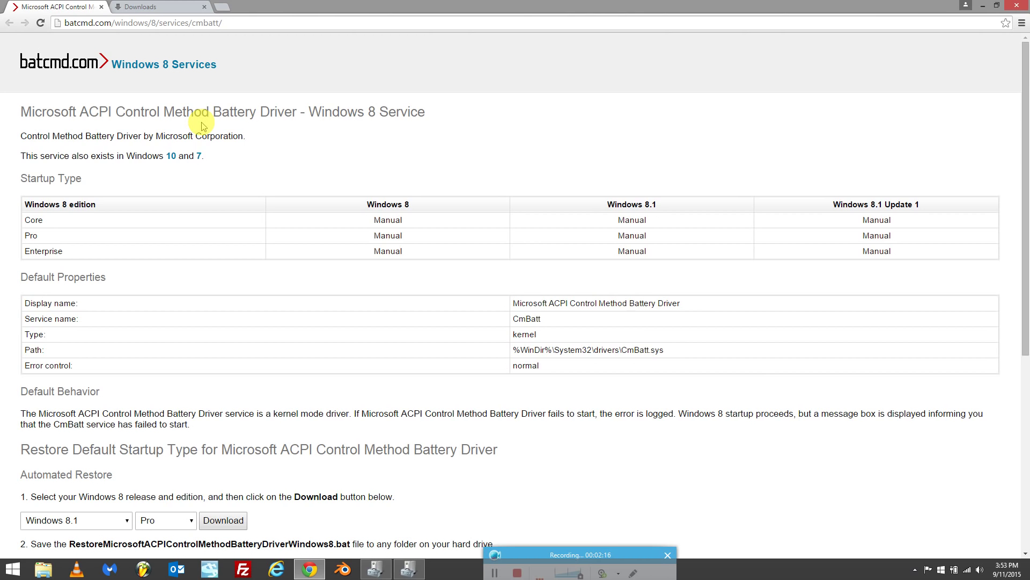
{"action": "scroll", "coordinate": [123, 86], "scroll_direction": "down", "scroll_amount": 1}
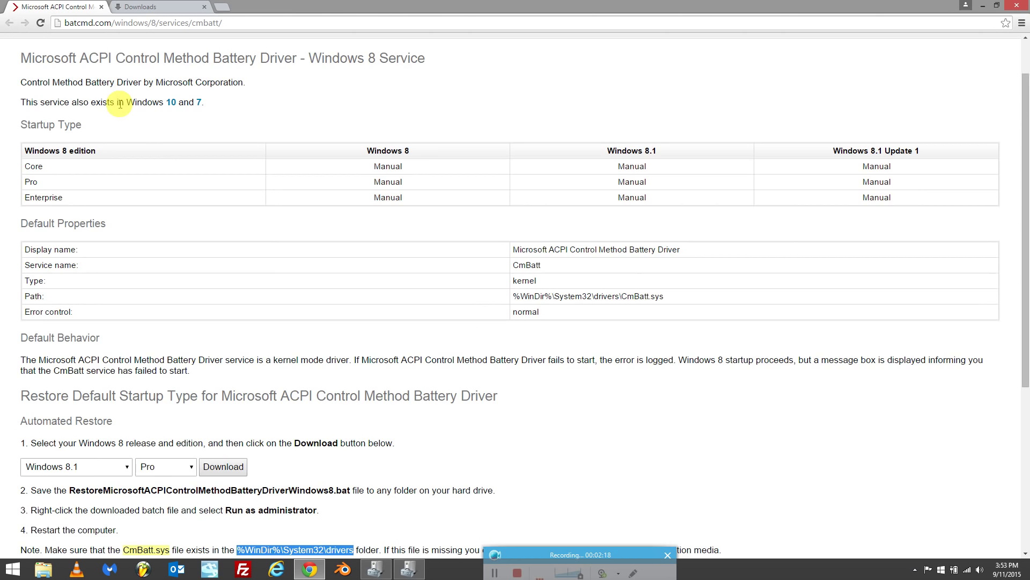
{"action": "scroll", "coordinate": [113, 103], "scroll_direction": "up", "scroll_amount": 1}
{"action": "scroll", "coordinate": [109, 108], "scroll_direction": "down", "scroll_amount": 3}
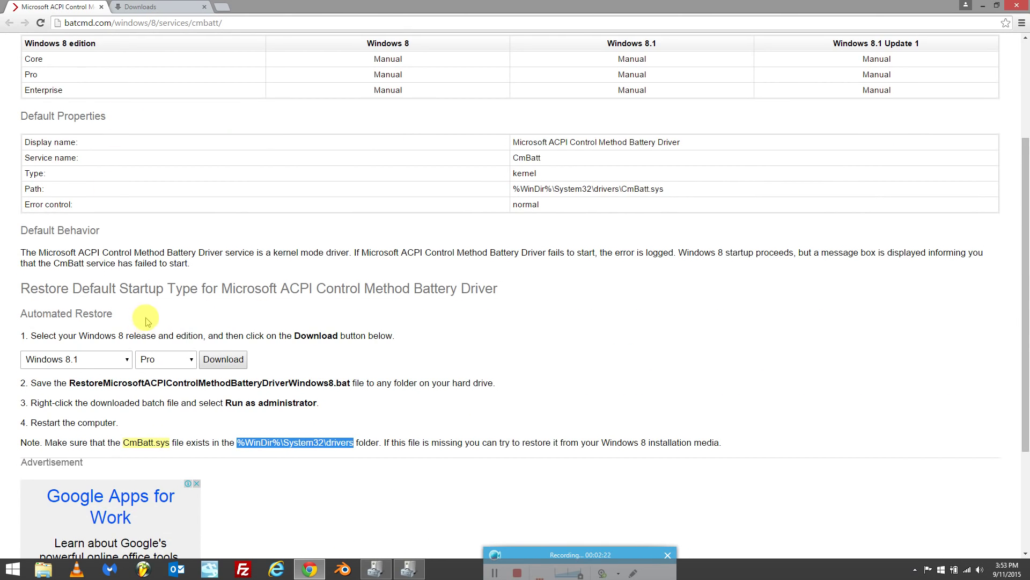
{"action": "scroll", "coordinate": [144, 320], "scroll_direction": "up", "scroll_amount": 2}
{"action": "scroll", "coordinate": [149, 317], "scroll_direction": "up", "scroll_amount": 1}
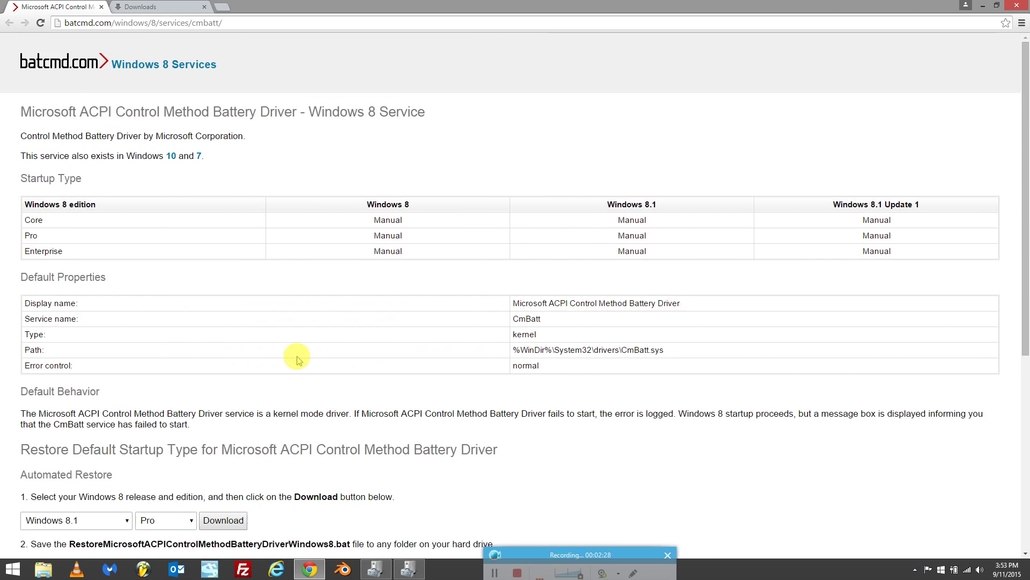
{"action": "scroll", "coordinate": [234, 322], "scroll_direction": "down", "scroll_amount": 2}
Choose Windows 8.1 as the release and Pro as the edition on the CmBatt page
{"action": "left_click", "coordinate": [94, 410]}
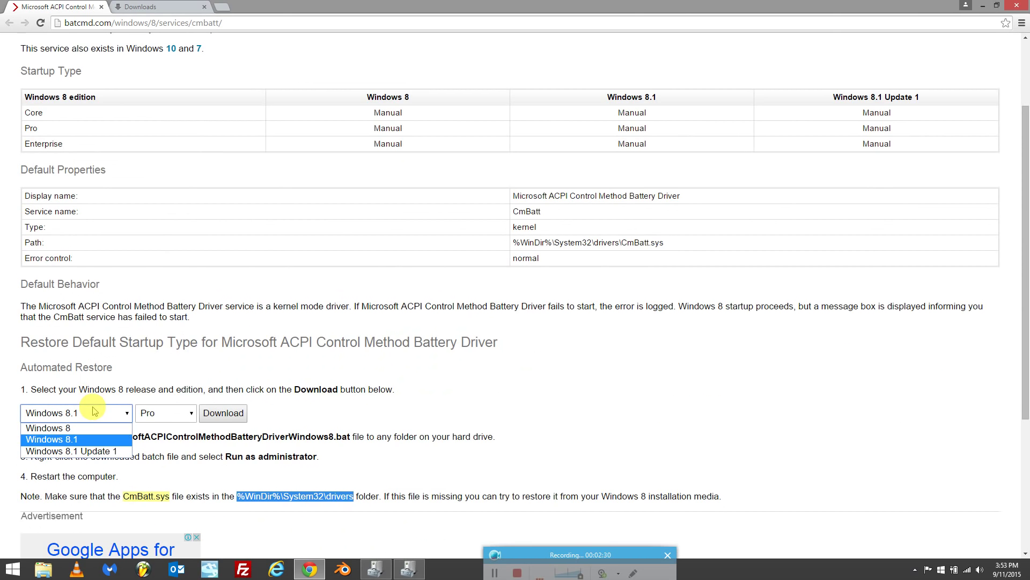
{"action": "left_click", "coordinate": [70, 439]}
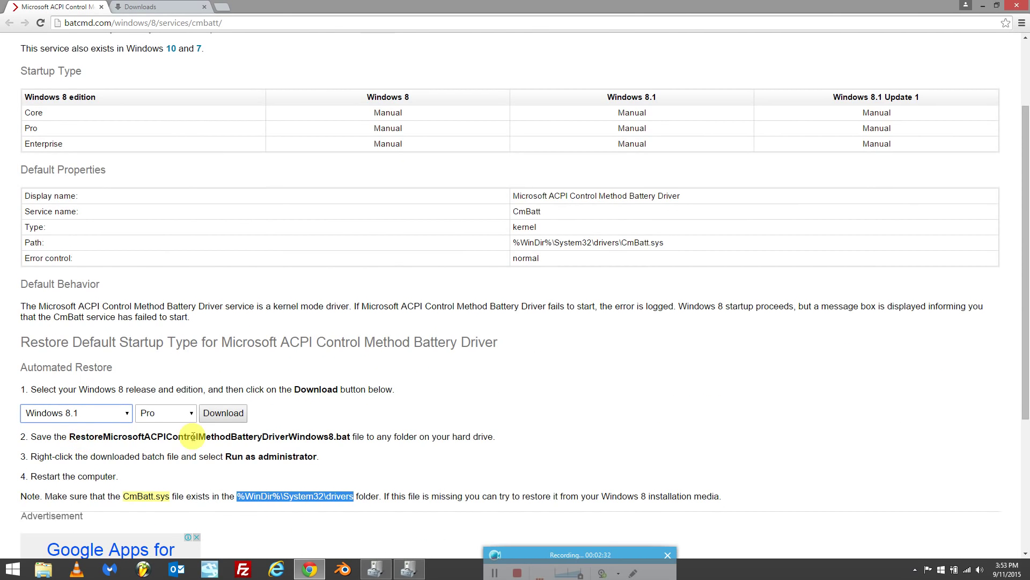
{"action": "left_click", "coordinate": [171, 420]}
{"action": "left_click", "coordinate": [149, 434]}
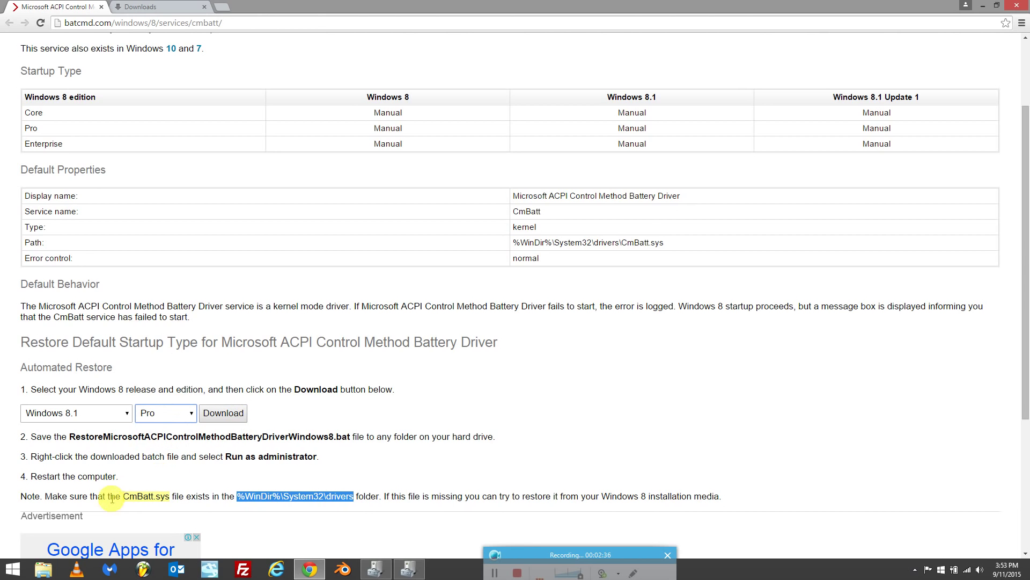
Confirm the restore .bat file is in Chrome's downloads, then return to the CmBatt page
{"action": "left_click", "coordinate": [1021, 23]}
{"action": "left_click", "coordinate": [199, 4]}
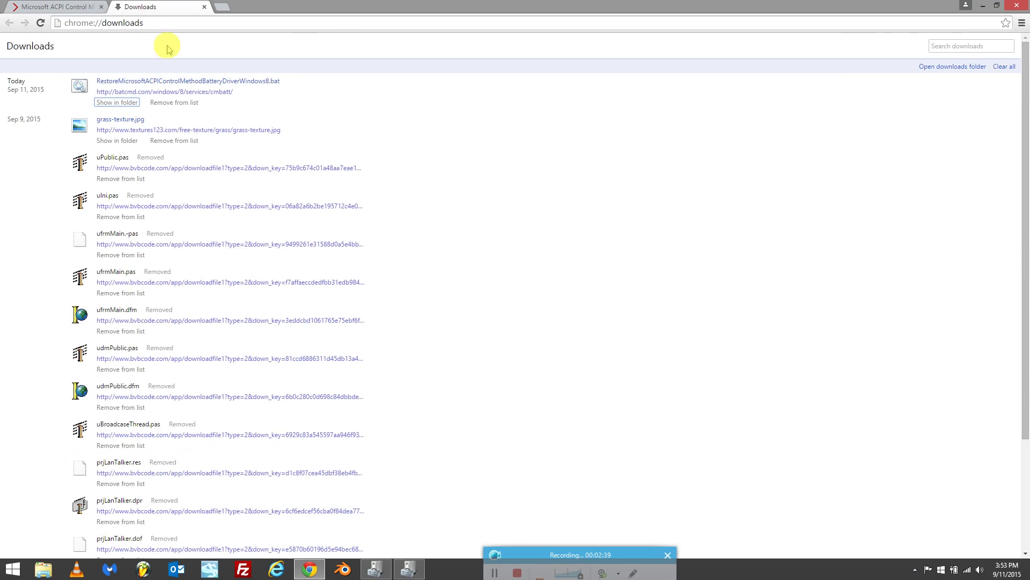
{"action": "left_click", "coordinate": [76, 7]}
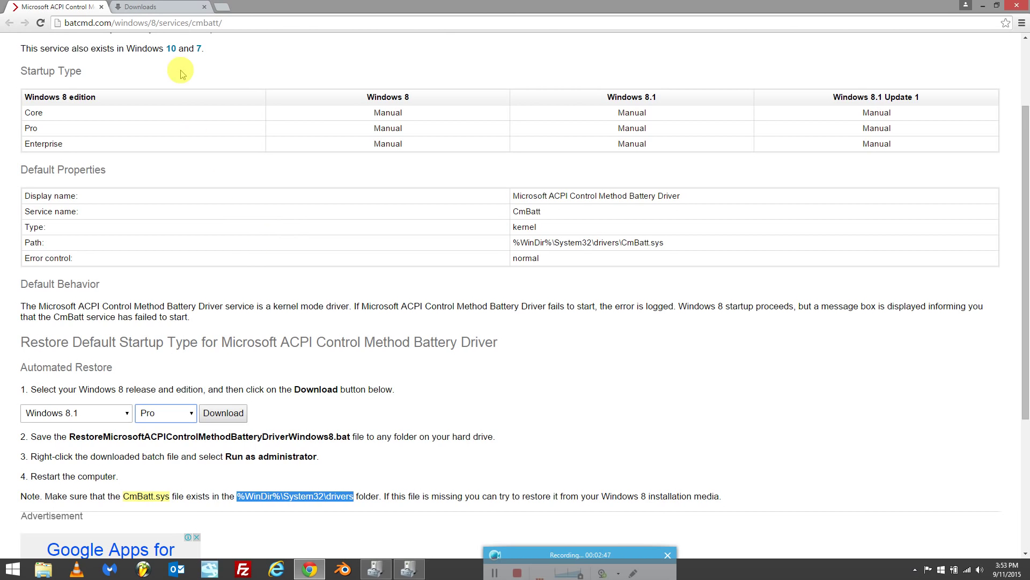
{"action": "left_click", "coordinate": [140, 7]}
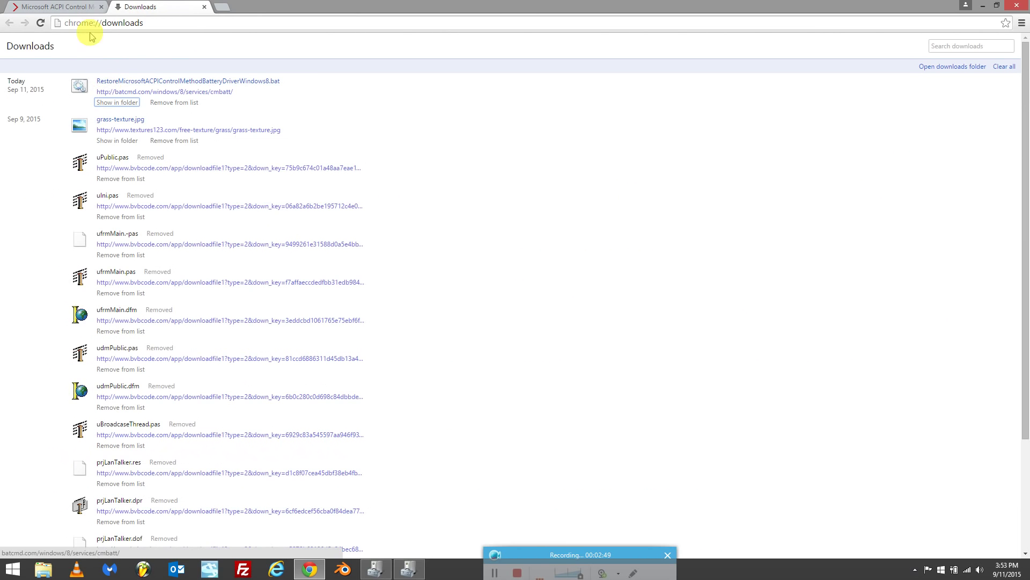
{"action": "left_click", "coordinate": [79, 6]}
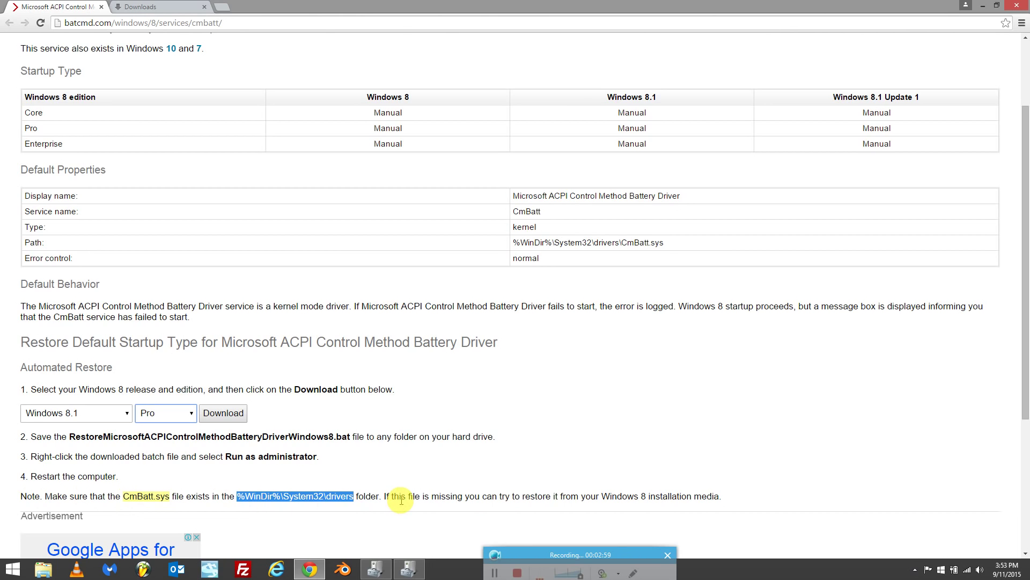
{"action": "left_click", "coordinate": [322, 502]}
Copy the %WinDir%\System32\drivers path and open that folder through the Run dialog
{"action": "left_click_drag", "start_coordinate": [235, 497], "coordinate": [356, 500]}
{"action": "key", "text": "ctrl+c"}
{"action": "left_click", "coordinate": [12, 569]}
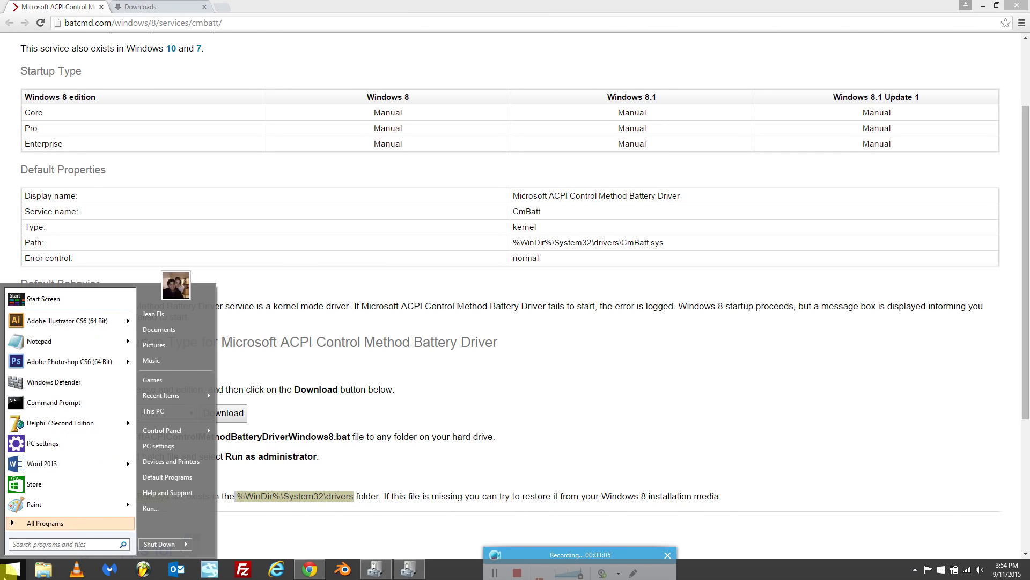
{"action": "type", "text": "run"}
{"action": "key", "text": "Return"}
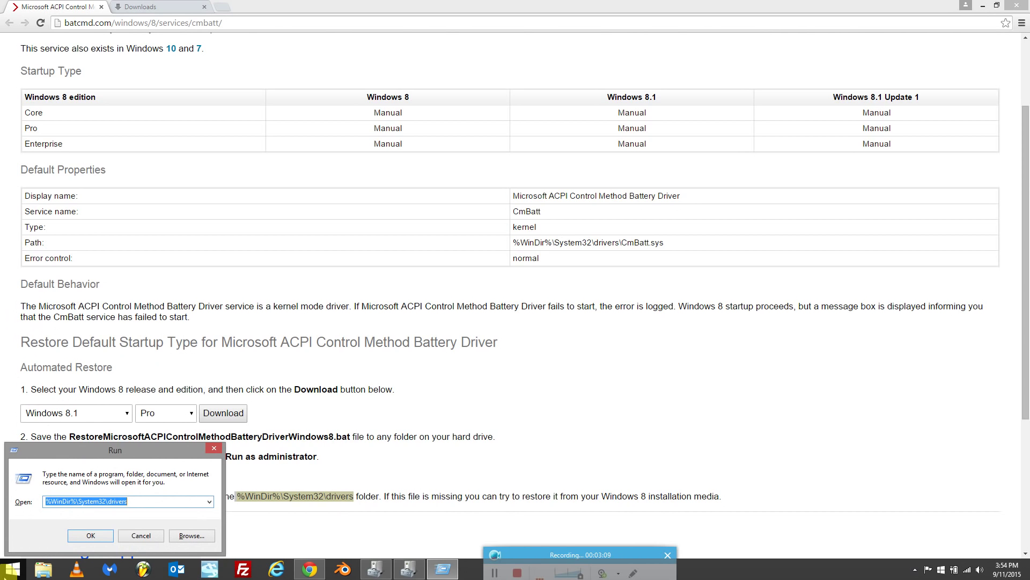
{"action": "key", "text": "ctrl+v"}
{"action": "left_click", "coordinate": [93, 534]}
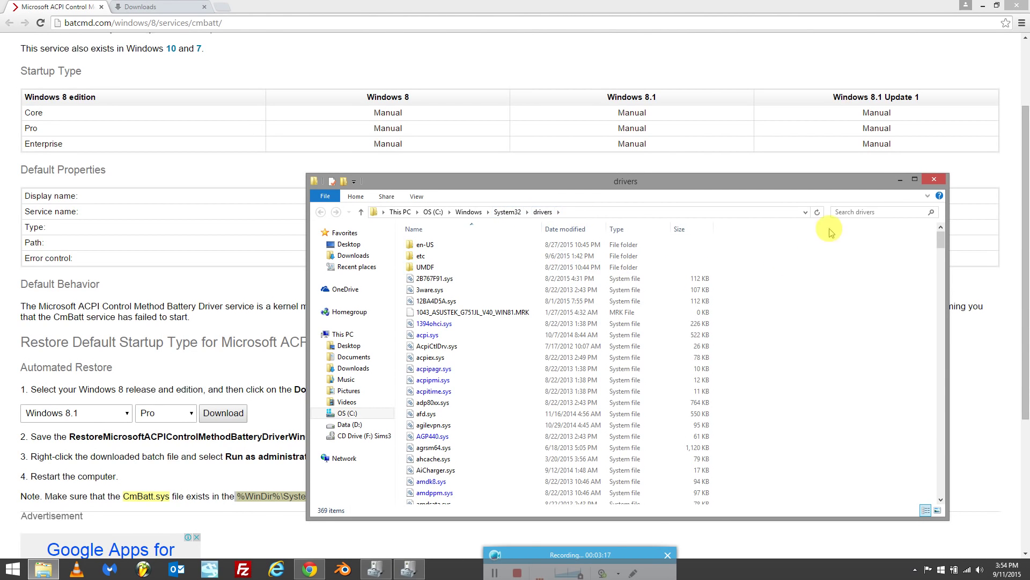
Search the drivers folder for 'cm', locate CmBatt.sys (24.8 KB), and close Explorer
{"action": "left_click", "coordinate": [849, 214]}
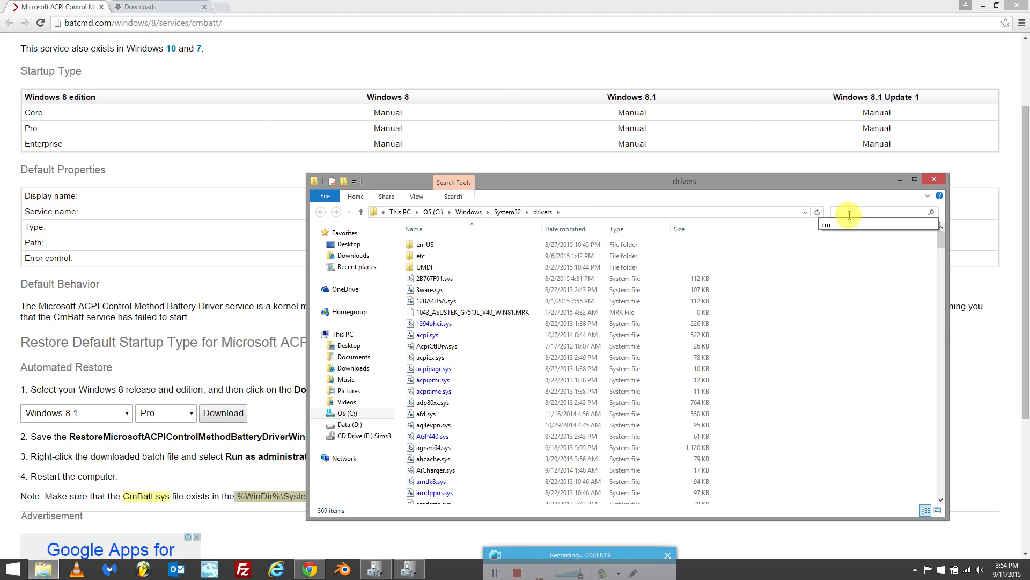
{"action": "left_click", "coordinate": [848, 223]}
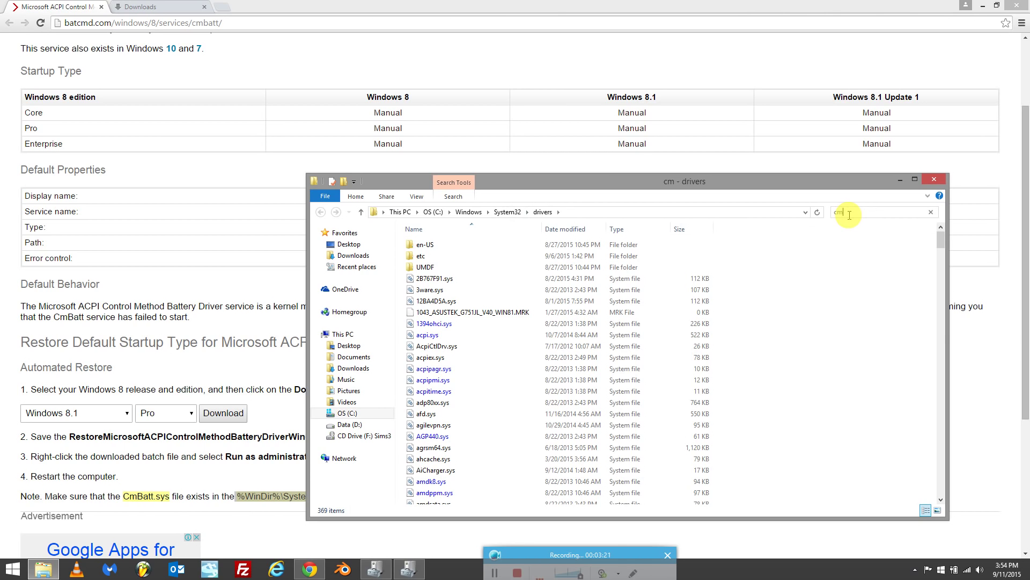
{"action": "left_click", "coordinate": [491, 239]}
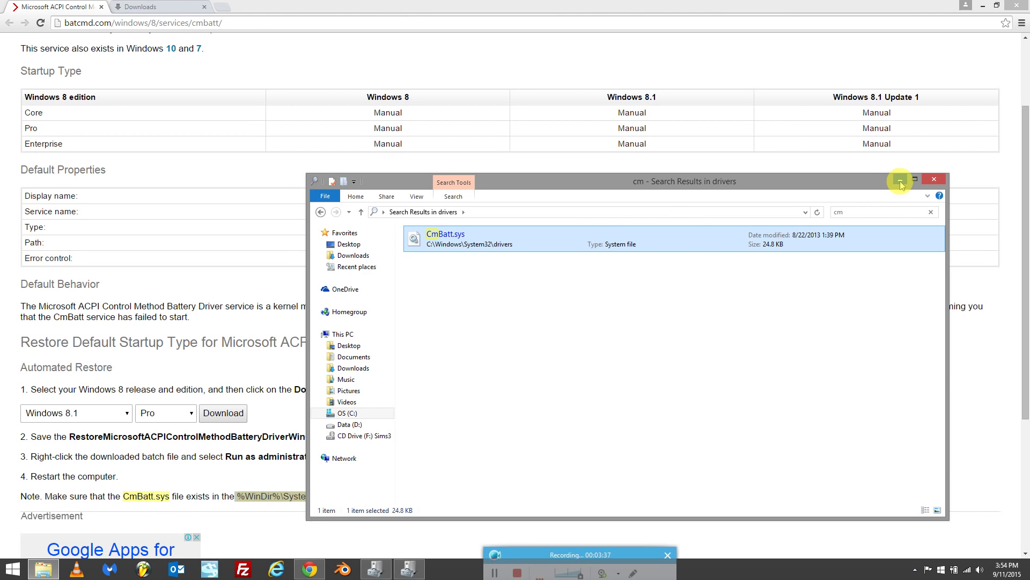
{"action": "left_click", "coordinate": [943, 180]}
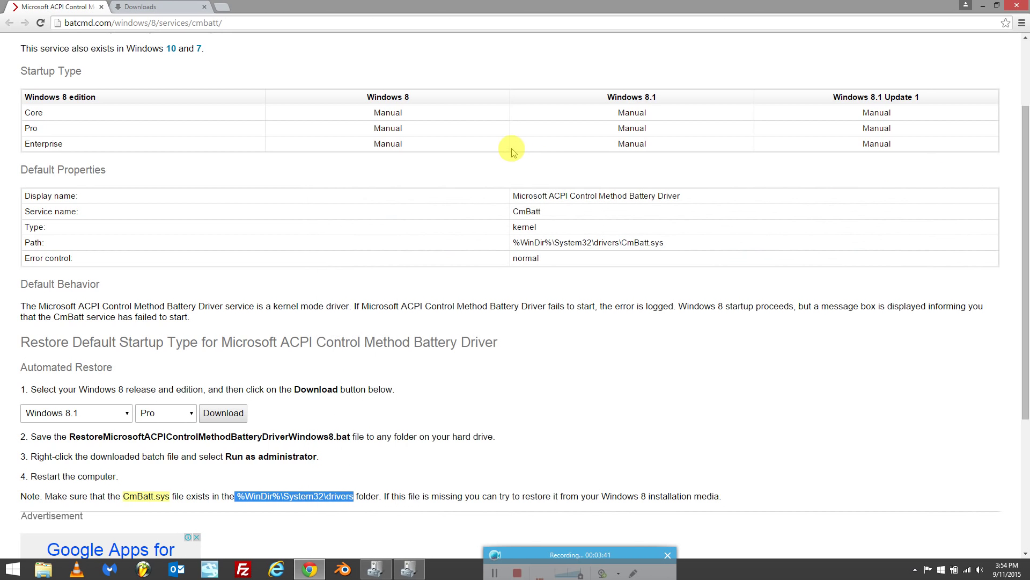
Run RestoreMicrosoftACPIControlMethodBatteryDriverWindows8.bat as administrator from its Downloads folder
{"action": "left_click", "coordinate": [158, 7]}
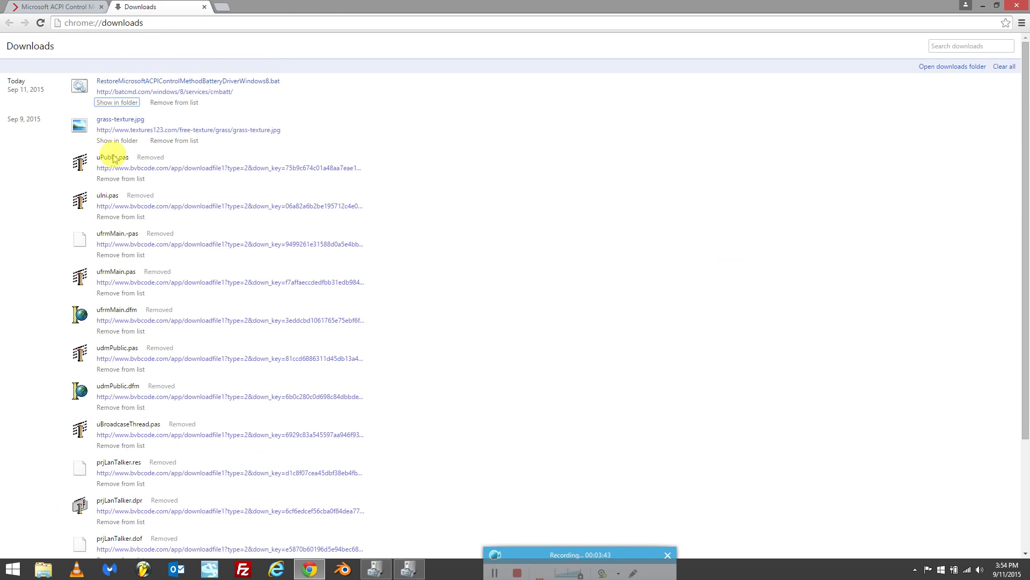
{"action": "left_click", "coordinate": [117, 103]}
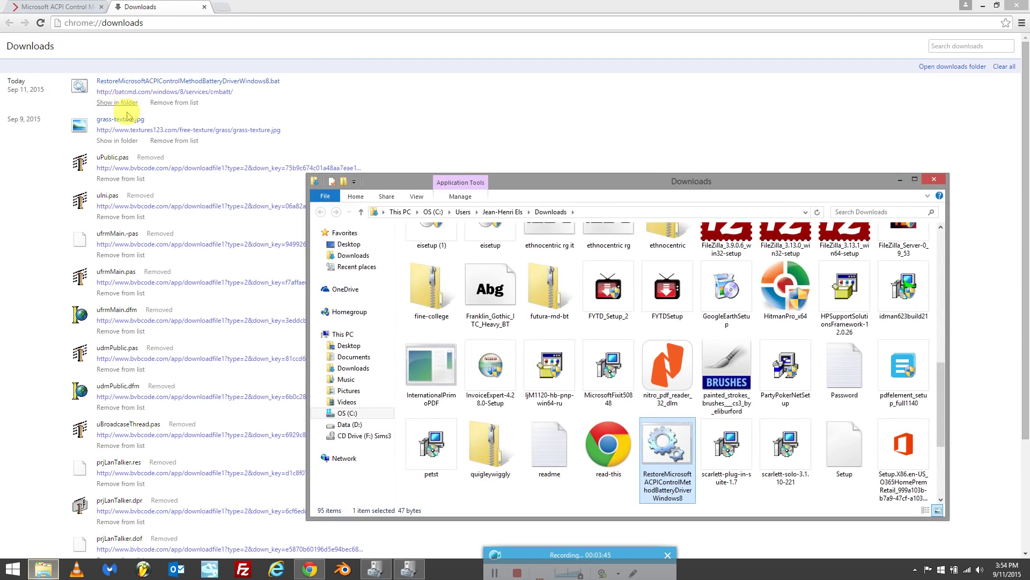
{"action": "right_click", "coordinate": [658, 454]}
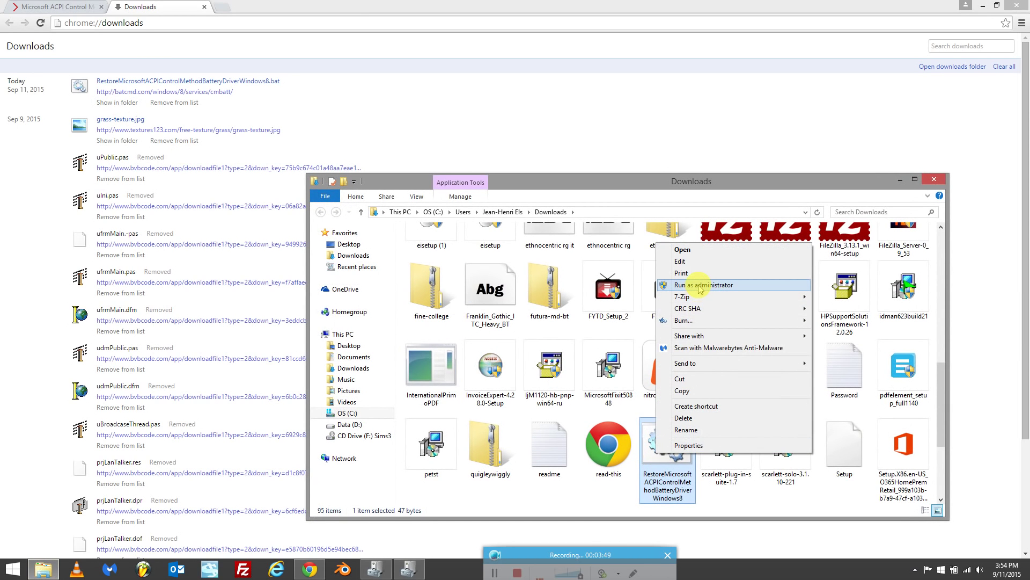
{"action": "left_click", "coordinate": [707, 185]}
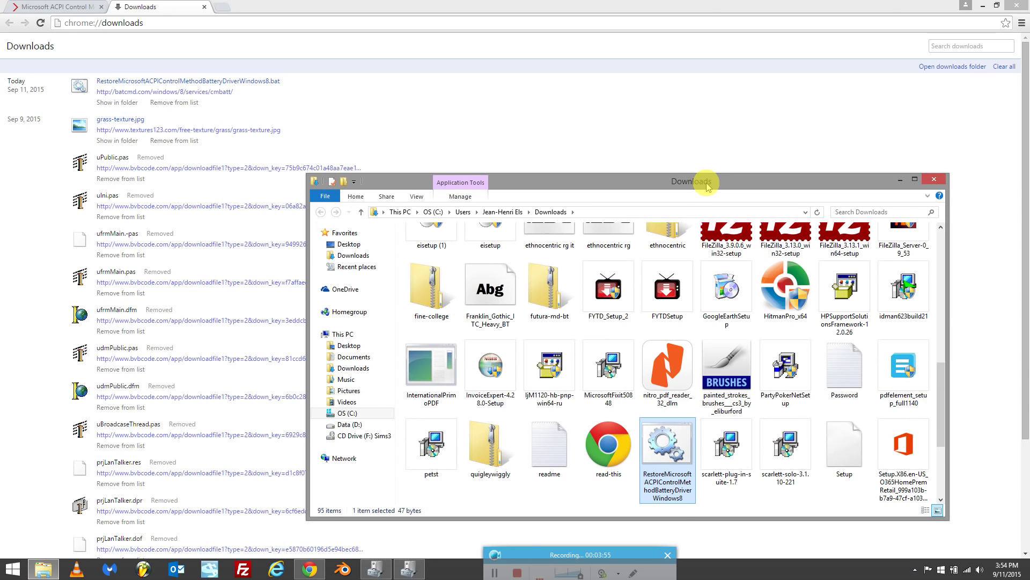
Hide the Downloads folder window and leave the Start menu without restarting
{"action": "left_click", "coordinate": [900, 180]}
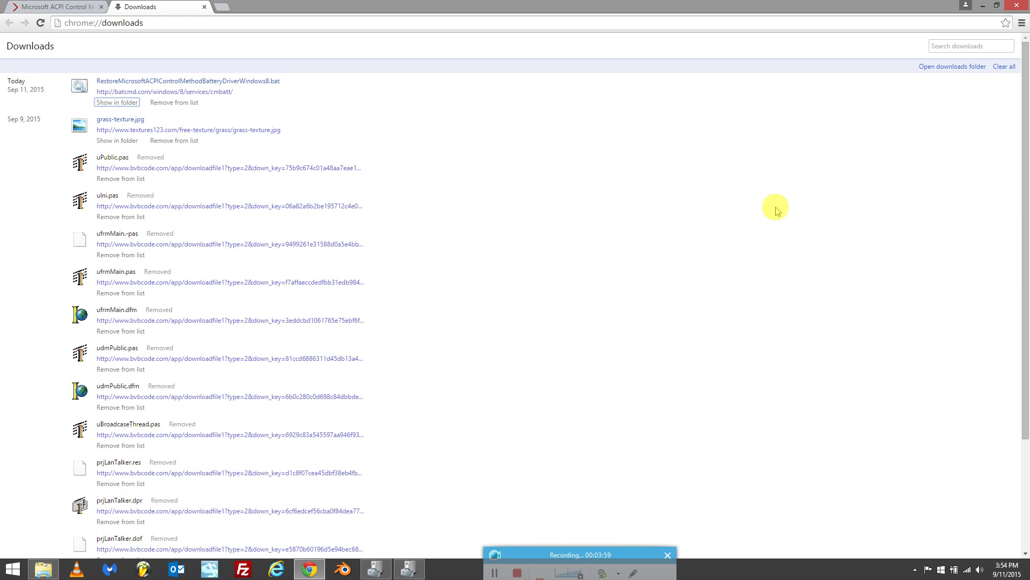
{"action": "left_click", "coordinate": [12, 568]}
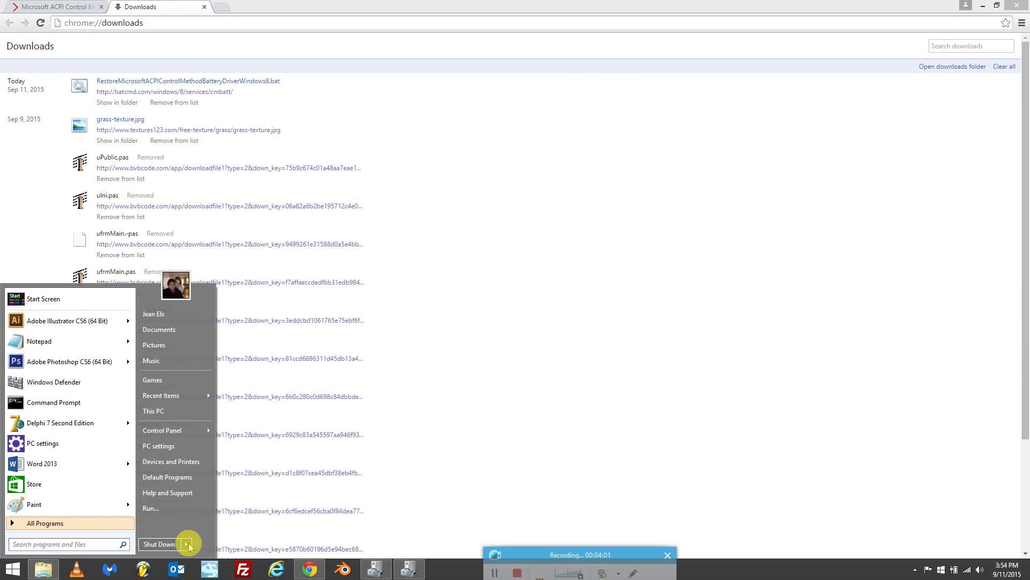
{"action": "mouse_move", "coordinate": [188, 545]}
{"action": "left_click", "coordinate": [616, 376]}
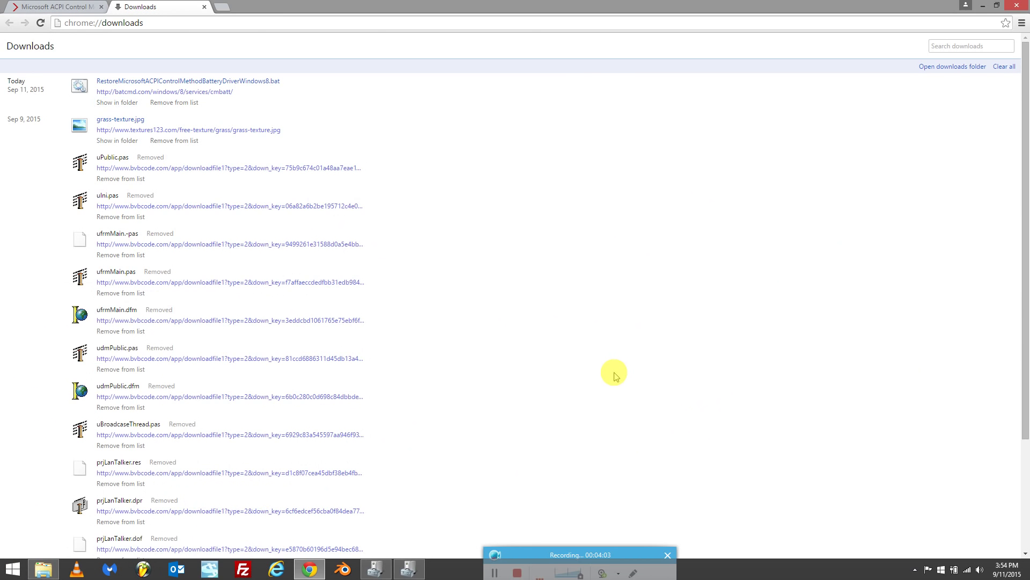